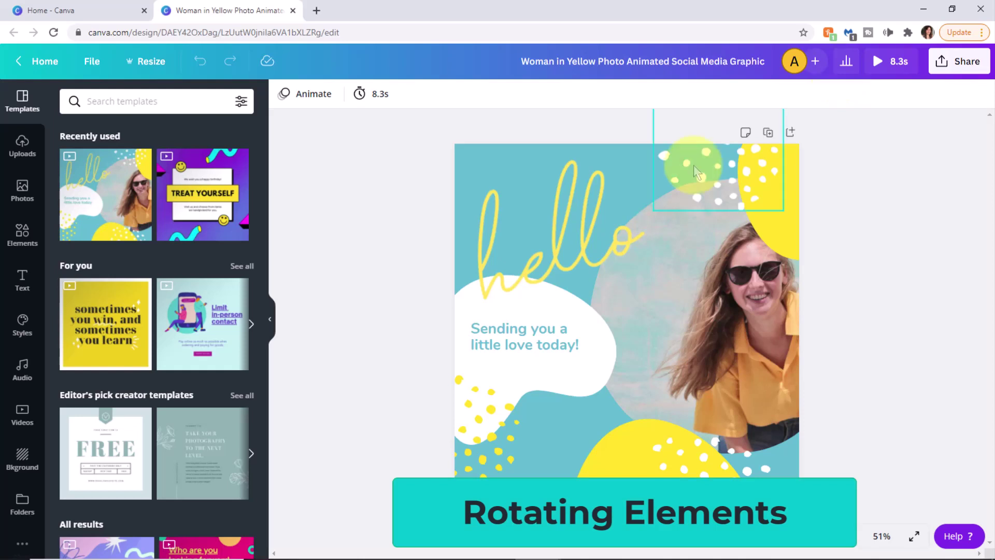
Step: Rotate and raise the yellow blob at the bottom of the design, and place the white dot pattern on top of it
{"action": "left_click", "coordinate": [615, 446]}
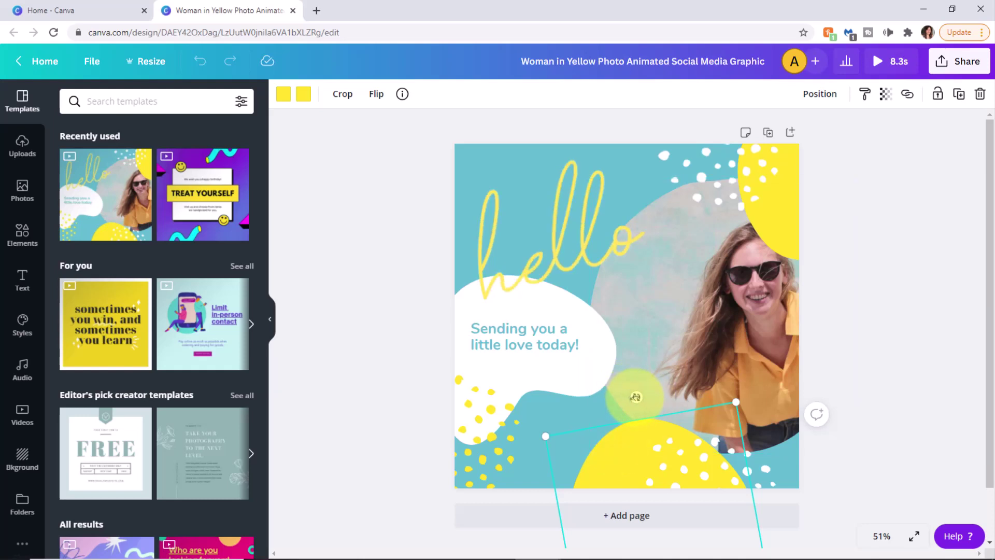
{"action": "left_click_drag", "start_coordinate": [636, 398], "coordinate": [718, 379]}
{"action": "left_click_drag", "start_coordinate": [642, 415], "coordinate": [718, 318]}
{"action": "left_click_drag", "start_coordinate": [643, 445], "coordinate": [652, 374]}
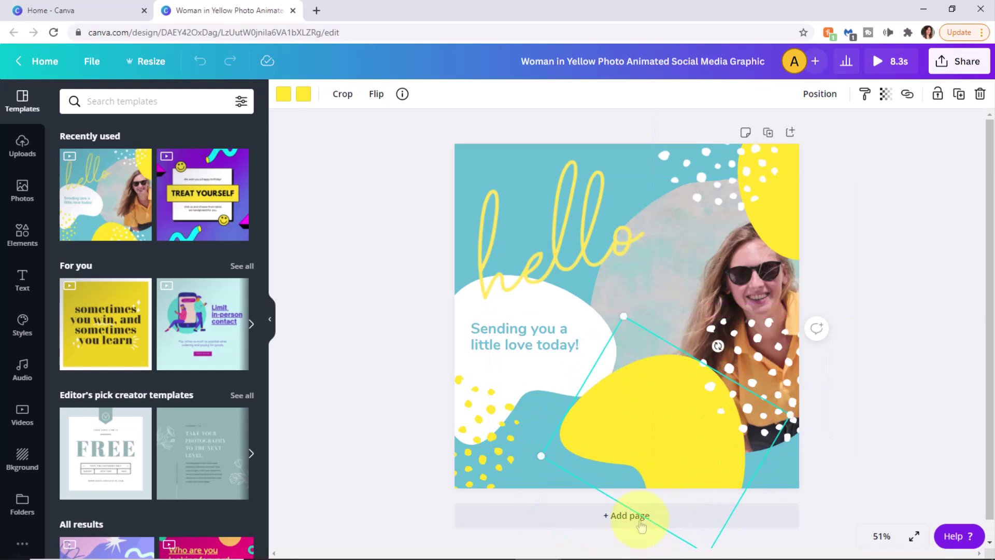
{"action": "left_click_drag", "start_coordinate": [718, 346], "coordinate": [646, 410]}
{"action": "left_click", "coordinate": [771, 350]}
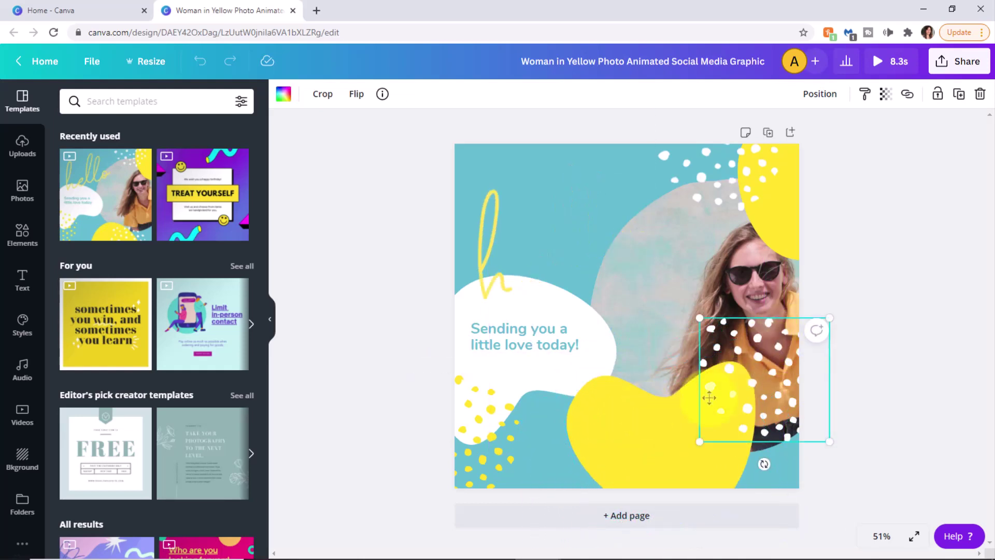
{"action": "left_click_drag", "start_coordinate": [771, 350], "coordinate": [678, 427]}
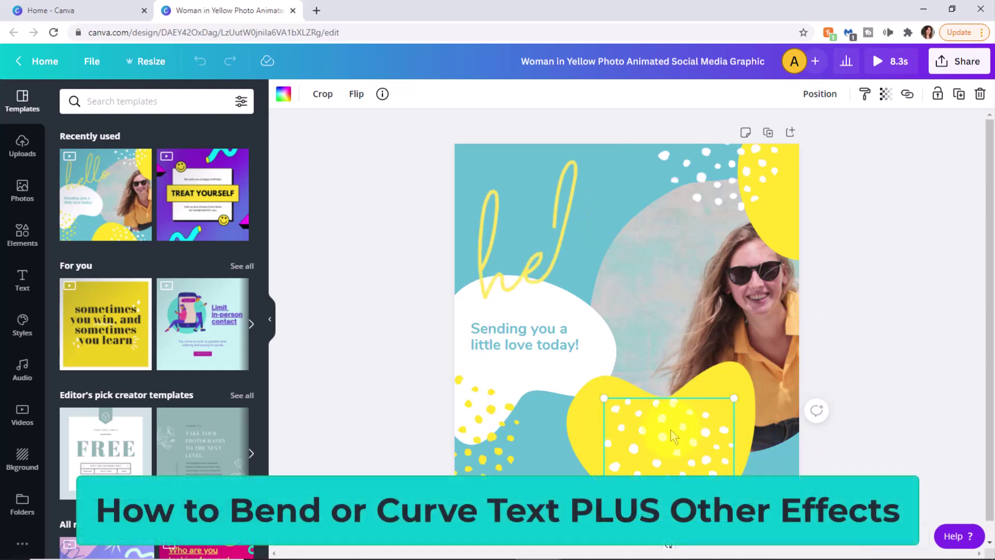
Step: Apply the Curve effect to the "Sending you a little love today!" text with a curve value of 40
{"action": "left_click", "coordinate": [518, 342]}
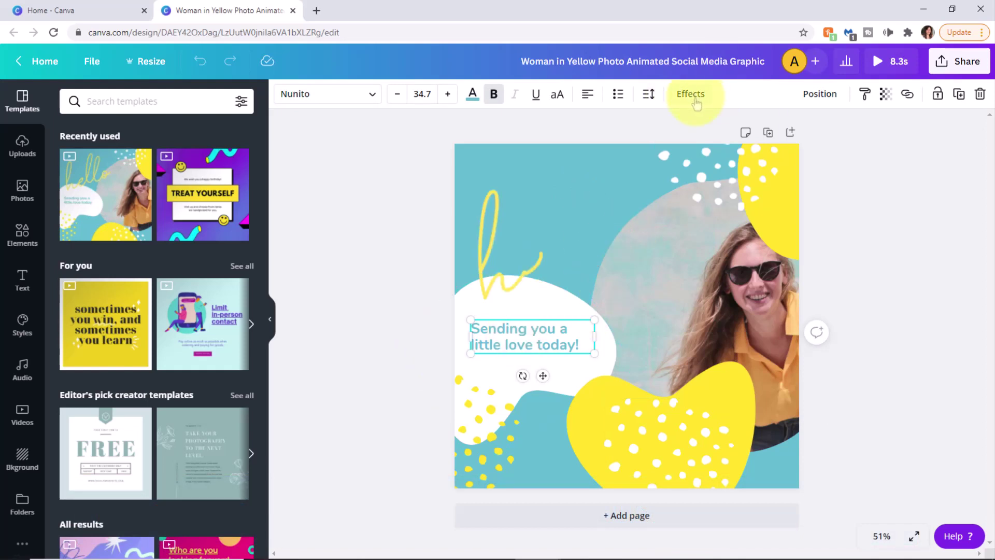
{"action": "left_click", "coordinate": [694, 98]}
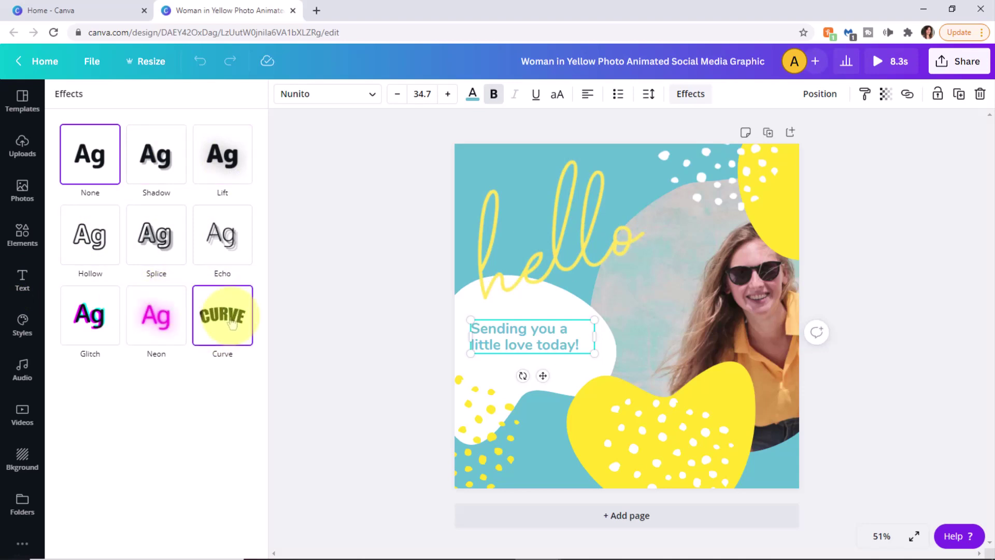
{"action": "left_click", "coordinate": [226, 320]}
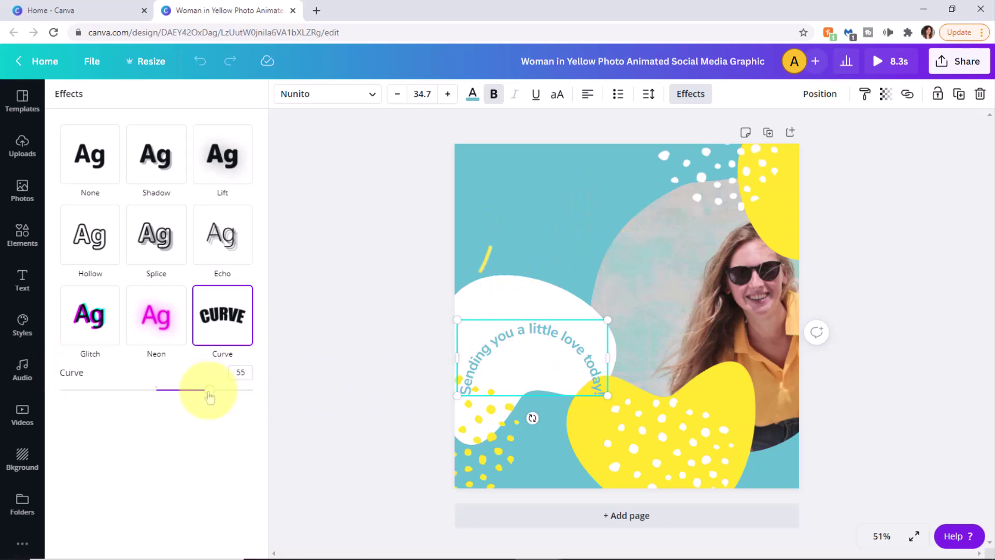
{"action": "mouse_move", "coordinate": [209, 391]}
{"action": "left_mouse_down"}
{"action": "mouse_move", "coordinate": [182, 390]}
{"action": "mouse_move", "coordinate": [194, 389]}
{"action": "left_mouse_up"}
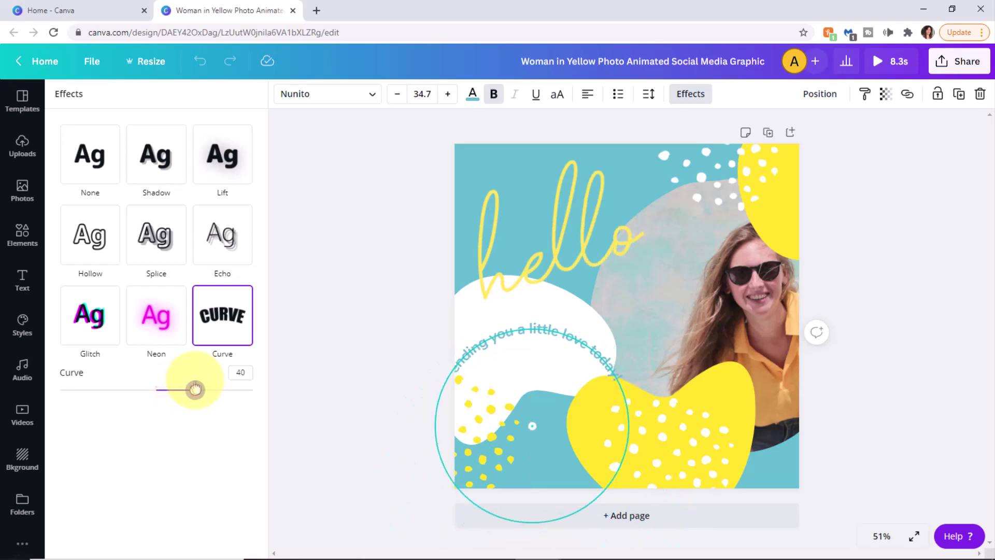
Step: Enlarge the white blob and position the curved "Sending you a little love today!" text along its upper edge
{"action": "left_click", "coordinate": [525, 347]}
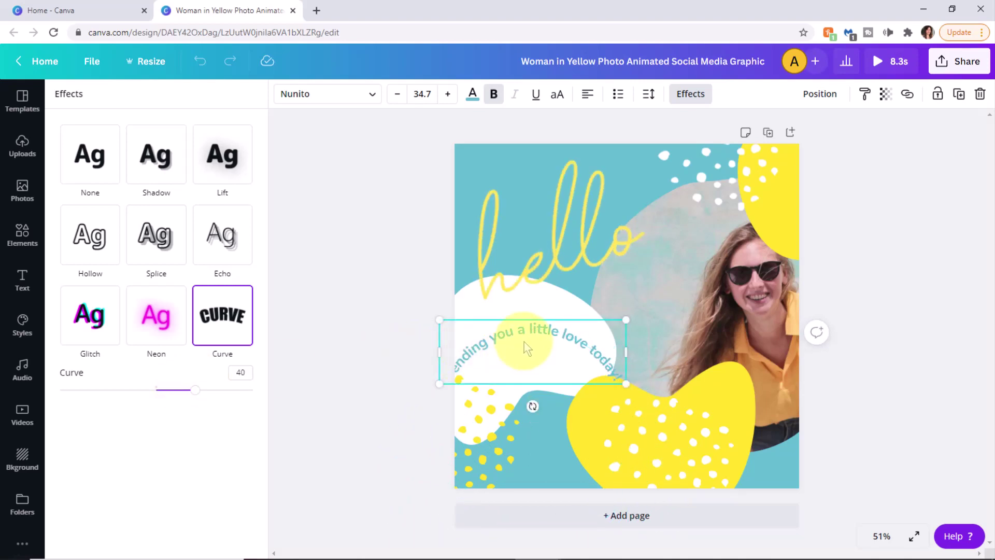
{"action": "left_click_drag", "start_coordinate": [525, 346], "coordinate": [757, 313]}
{"action": "left_click", "coordinate": [554, 314]}
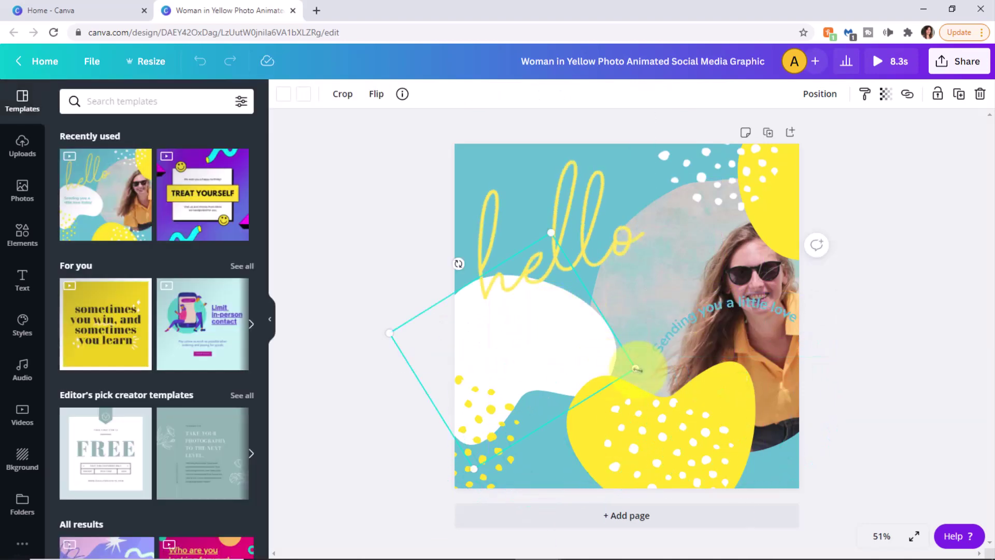
{"action": "left_click_drag", "start_coordinate": [637, 368], "coordinate": [667, 357]}
{"action": "left_click", "coordinate": [733, 300]}
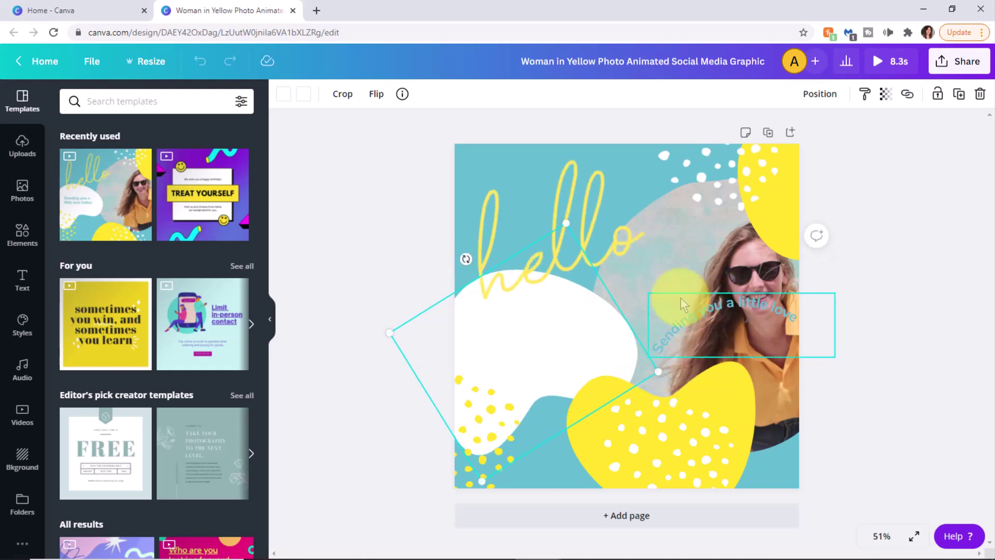
{"action": "left_click_drag", "start_coordinate": [711, 295], "coordinate": [554, 309]}
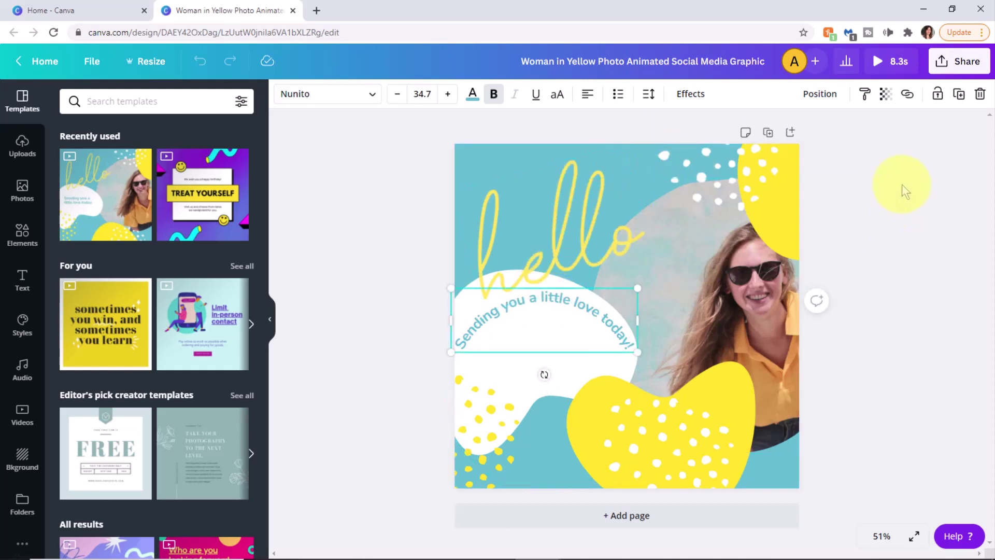
{"action": "left_click", "coordinate": [904, 179]}
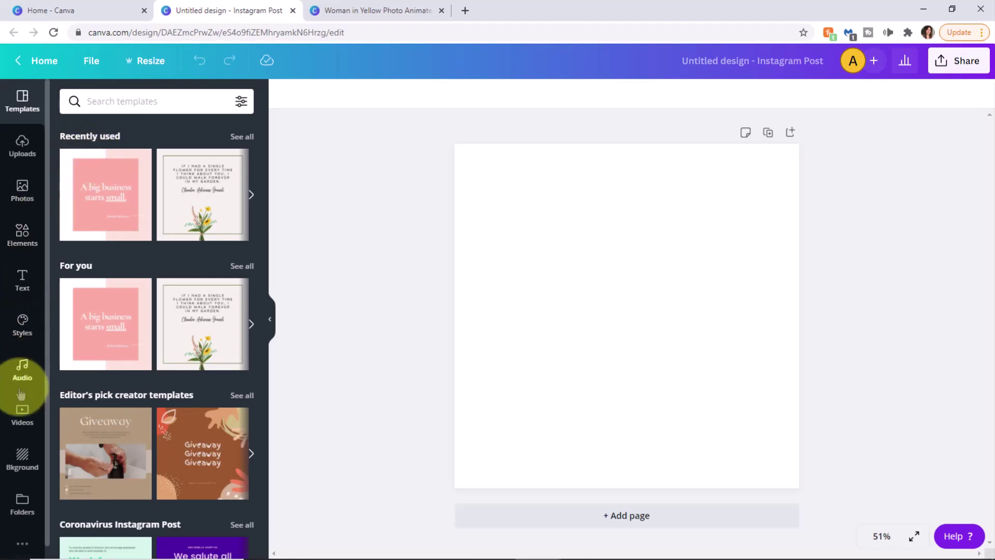
Step: Set the first Landscapes photo as the blank Instagram post's background and adjust its Blur to 19
{"action": "left_click", "coordinate": [22, 464]}
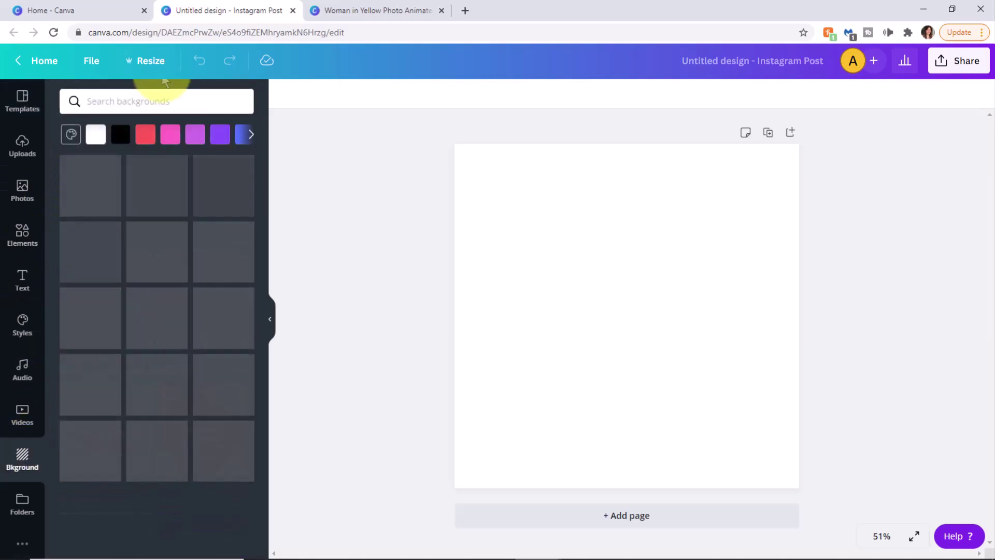
{"action": "left_click", "coordinate": [94, 294]}
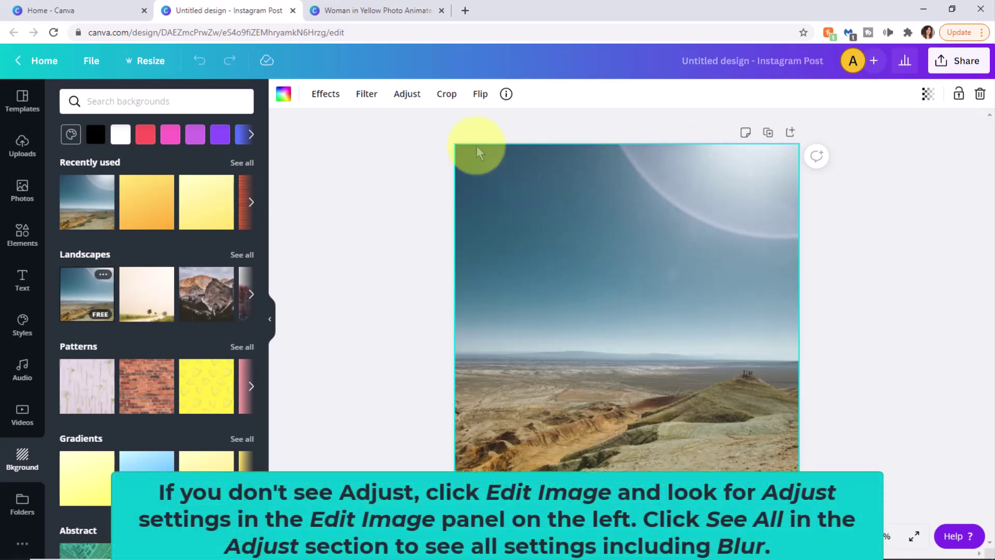
{"action": "left_click", "coordinate": [407, 97]}
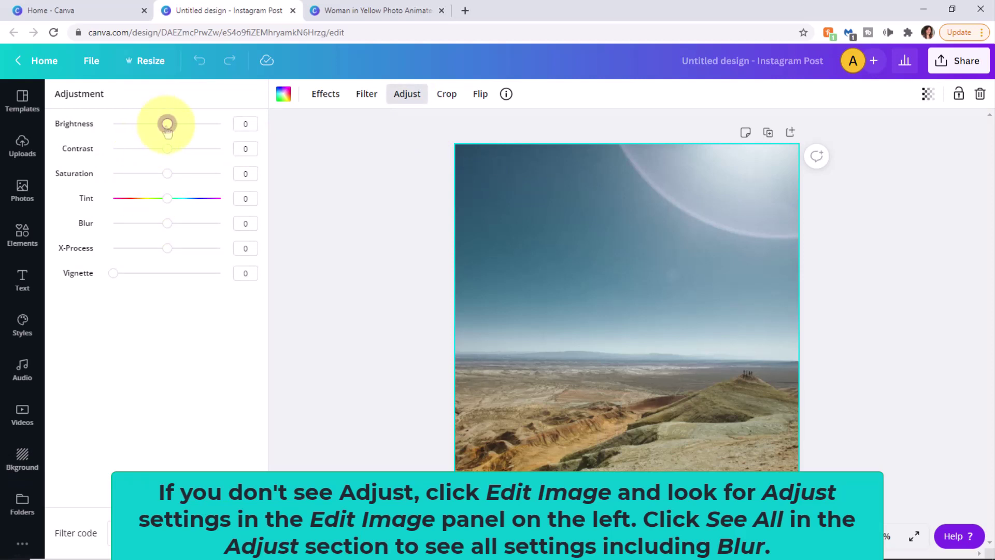
{"action": "left_click_drag", "start_coordinate": [167, 125], "coordinate": [166, 149]}
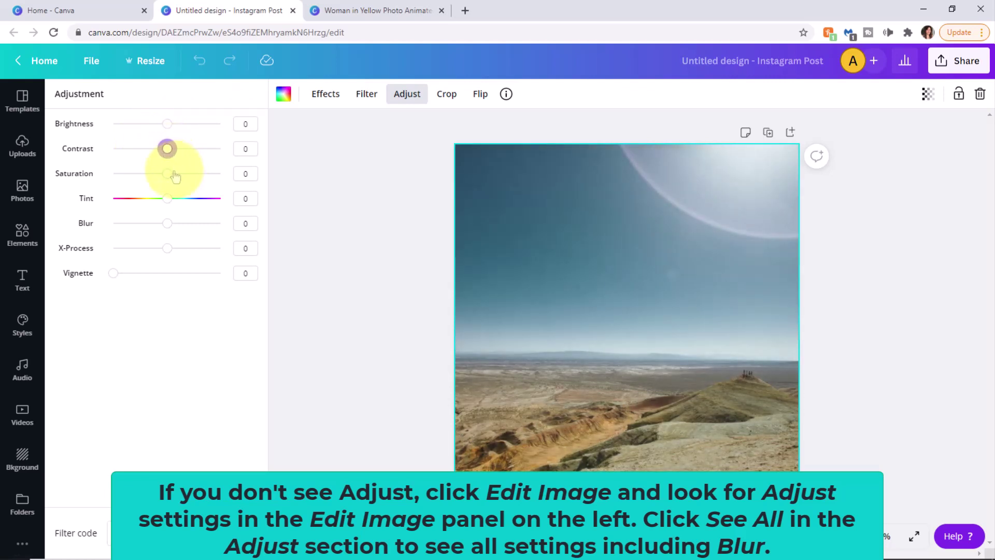
{"action": "mouse_move", "coordinate": [169, 207]}
{"action": "left_mouse_down"}
{"action": "mouse_move", "coordinate": [151, 200]}
{"action": "mouse_move", "coordinate": [167, 199]}
{"action": "left_mouse_up"}
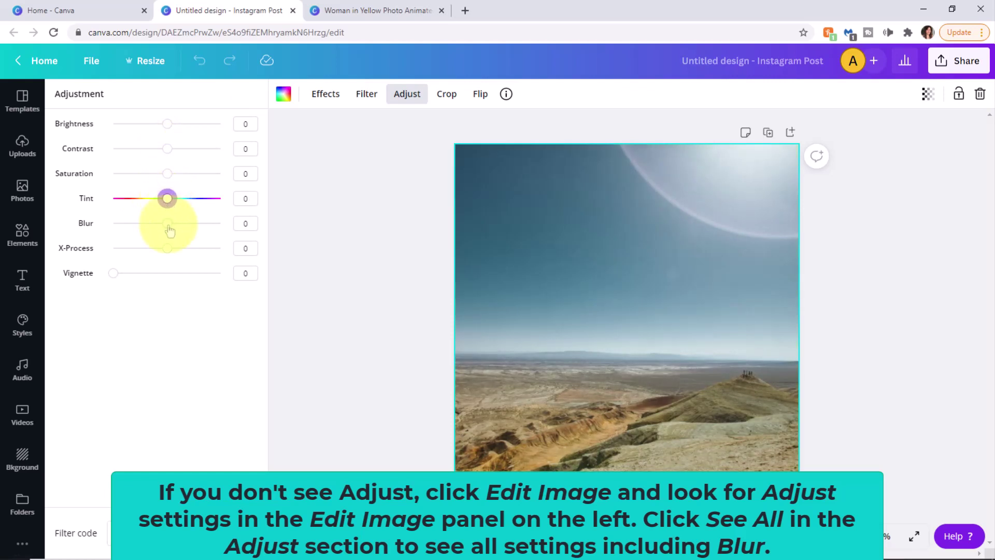
{"action": "mouse_move", "coordinate": [166, 223]}
{"action": "left_mouse_down"}
{"action": "mouse_move", "coordinate": [193, 229]}
{"action": "mouse_move", "coordinate": [179, 236]}
{"action": "left_mouse_up"}
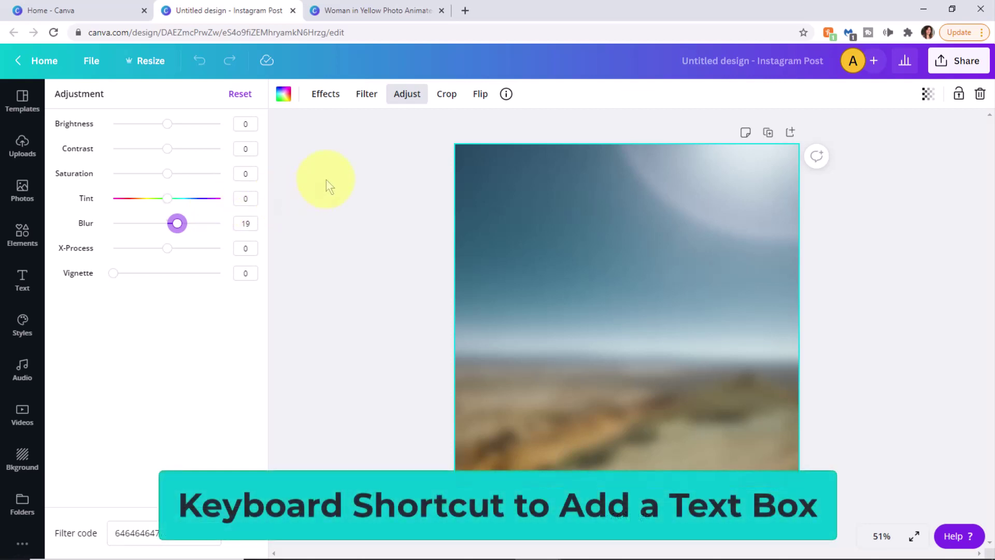
{"action": "key", "text": "Escape"}
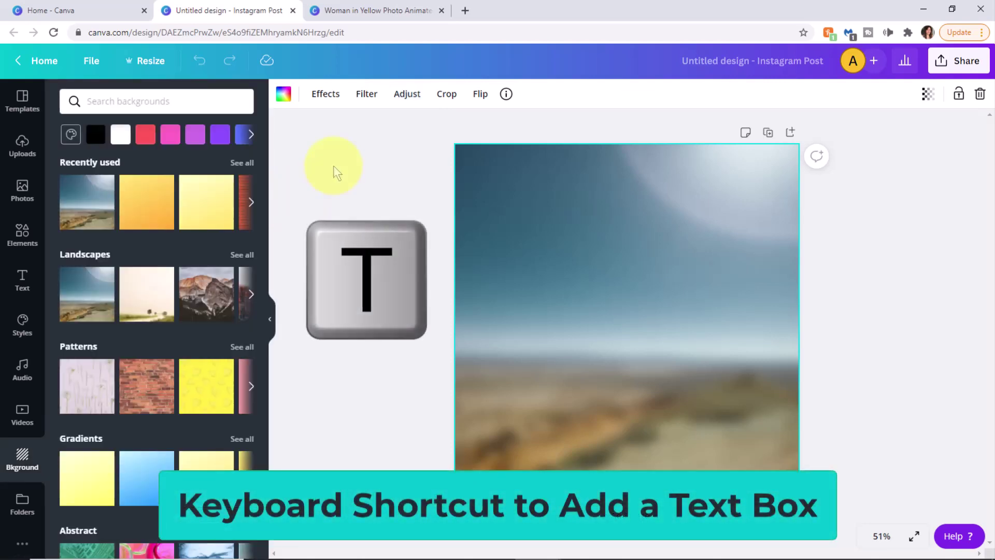
Step: Add a text box reading "Have a Nice Day!" in the upper half of the page
{"action": "key", "text": "t"}
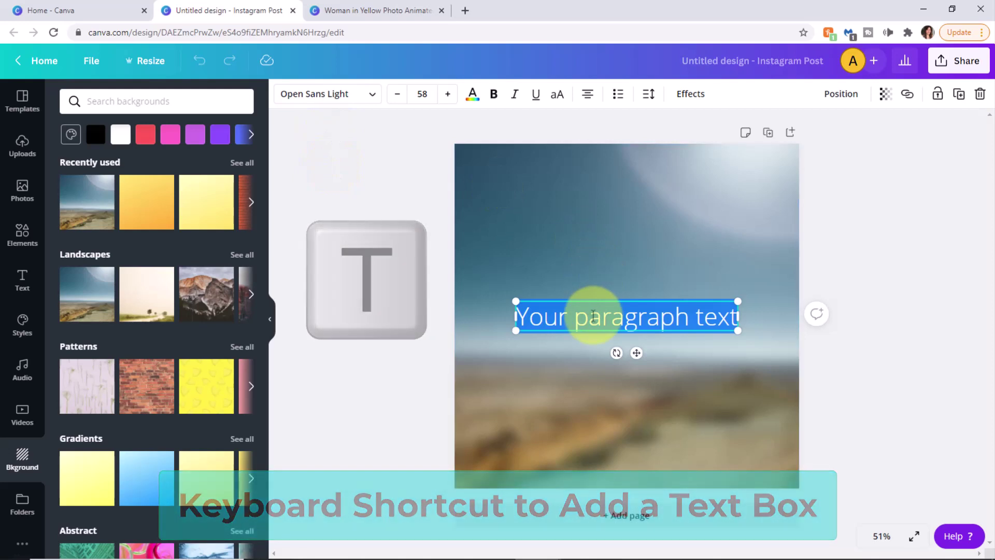
{"action": "left_click_drag", "start_coordinate": [566, 309], "coordinate": [540, 261]}
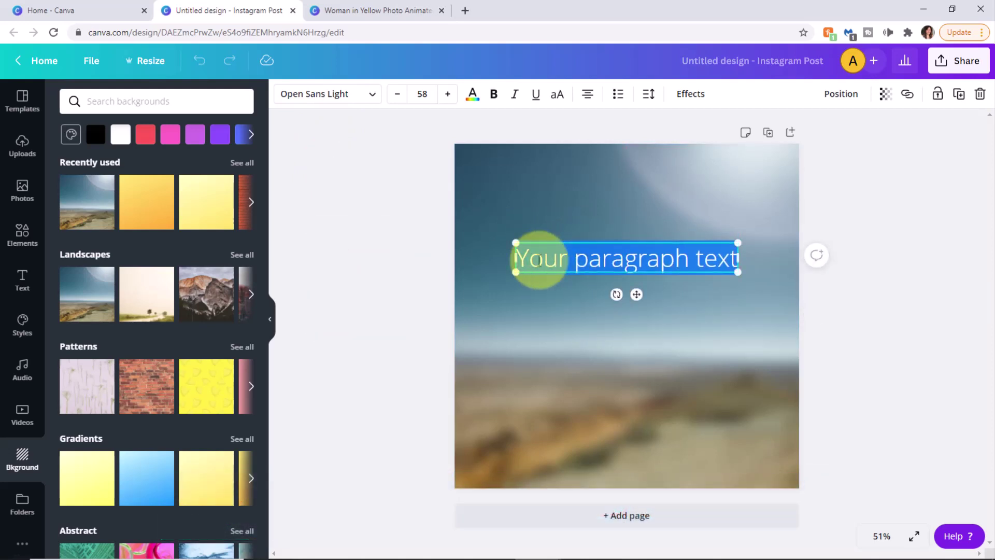
{"action": "type", "text": "Ha"}
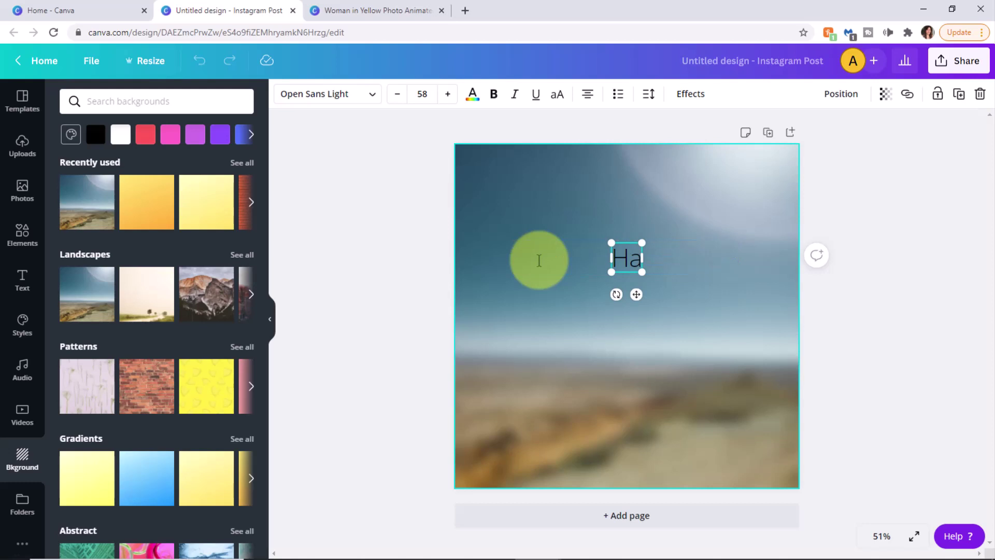
{"action": "type", "text": "ve a Nic"}
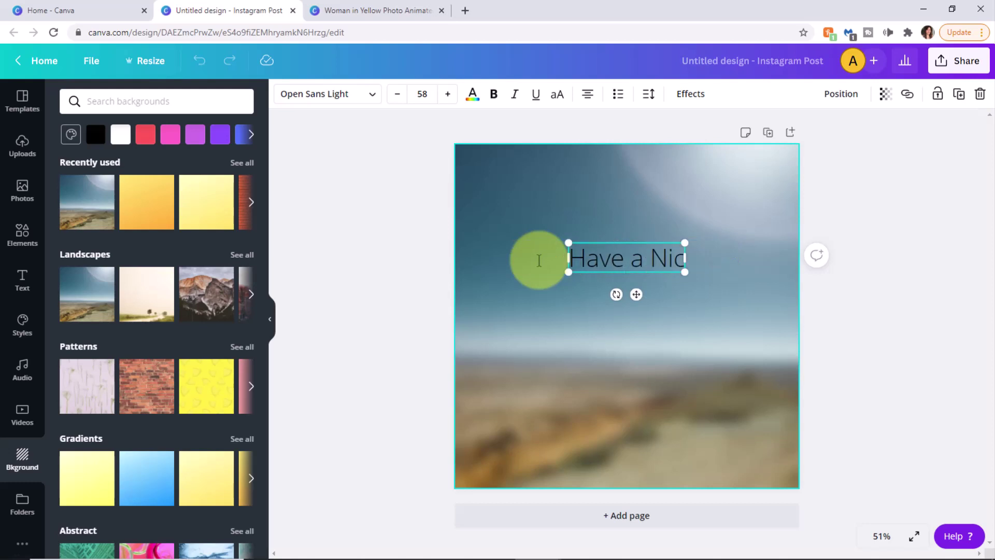
{"action": "type", "text": "e Day!"}
Step: Set the font size of the "Have a Nice Day!" text to 96
{"action": "key", "text": "ctrl+a"}
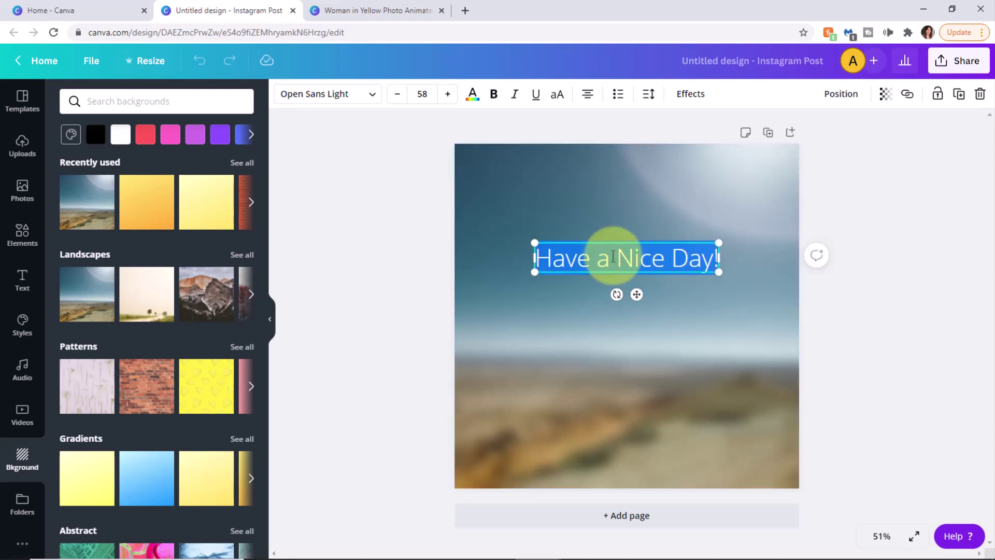
{"action": "left_click", "coordinate": [448, 94]}
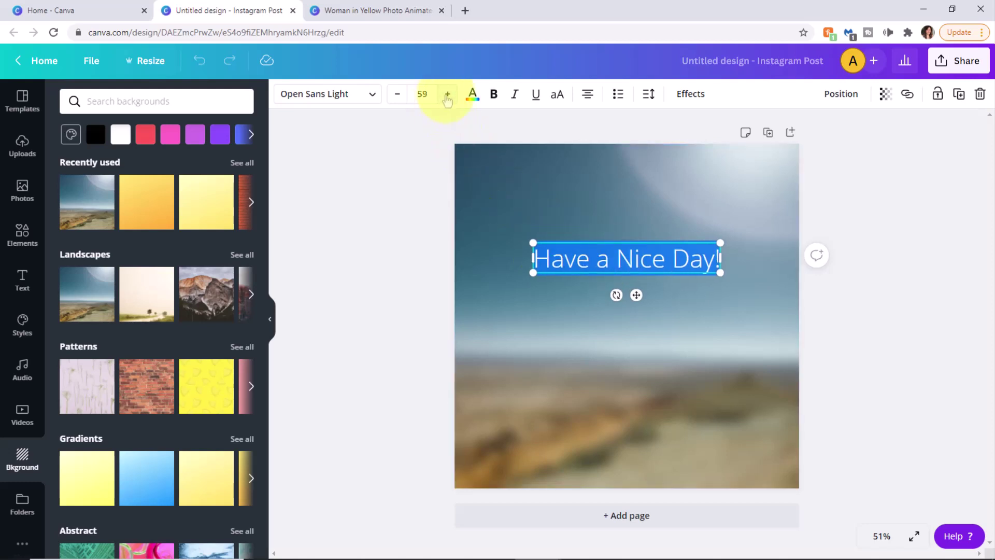
{"action": "left_click", "coordinate": [424, 94]}
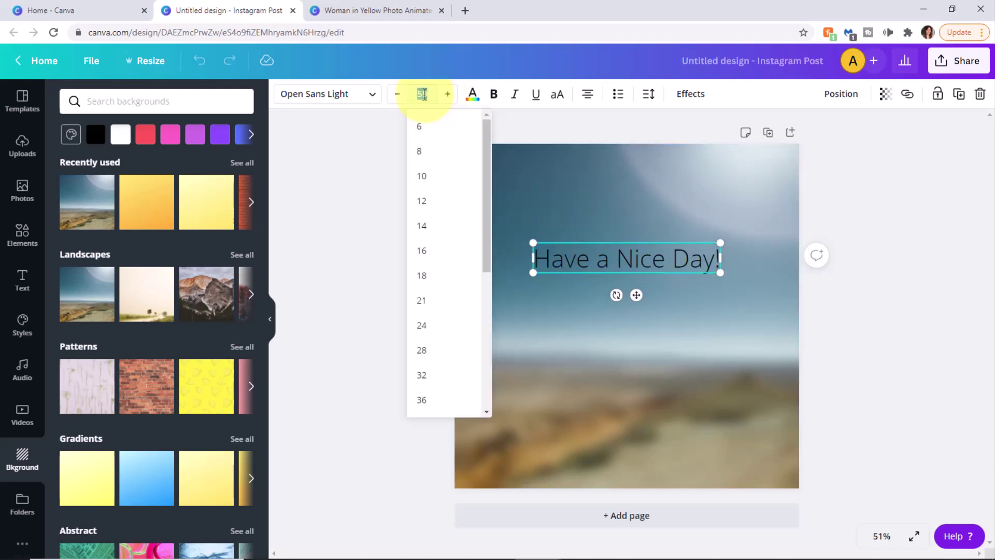
{"action": "scroll", "coordinate": [484, 309], "scroll_direction": "down", "scroll_amount": 5}
{"action": "left_click", "coordinate": [425, 326]}
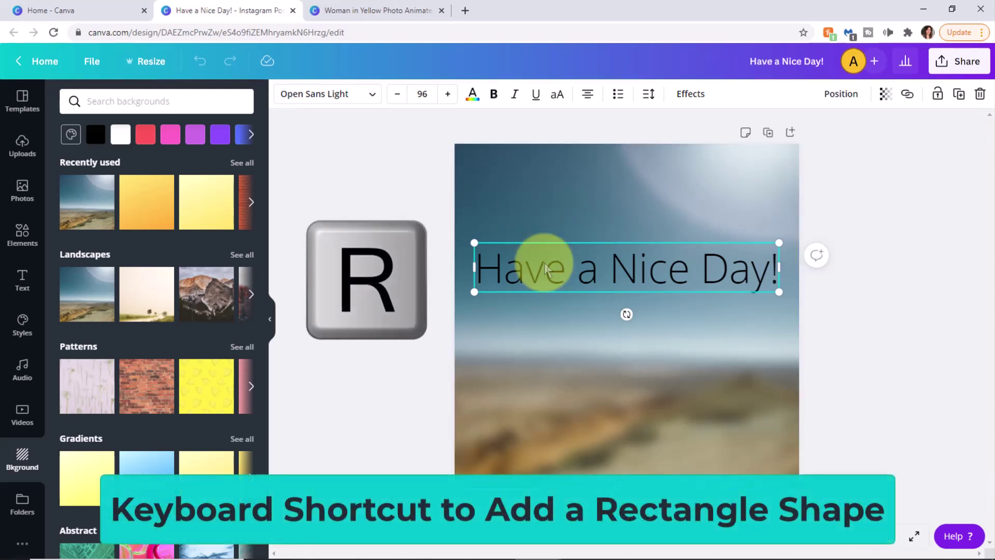
Step: Add a rectangle shape and resize it into a horizontal band slightly larger than the "Have a Nice Day!" text, positioned behind it
{"action": "left_click", "coordinate": [519, 199]}
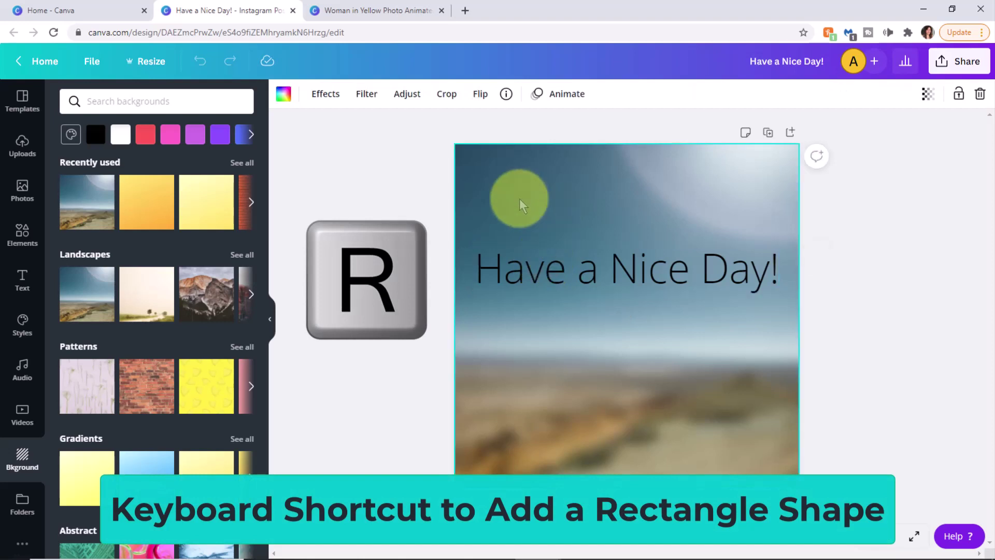
{"action": "key", "text": "r"}
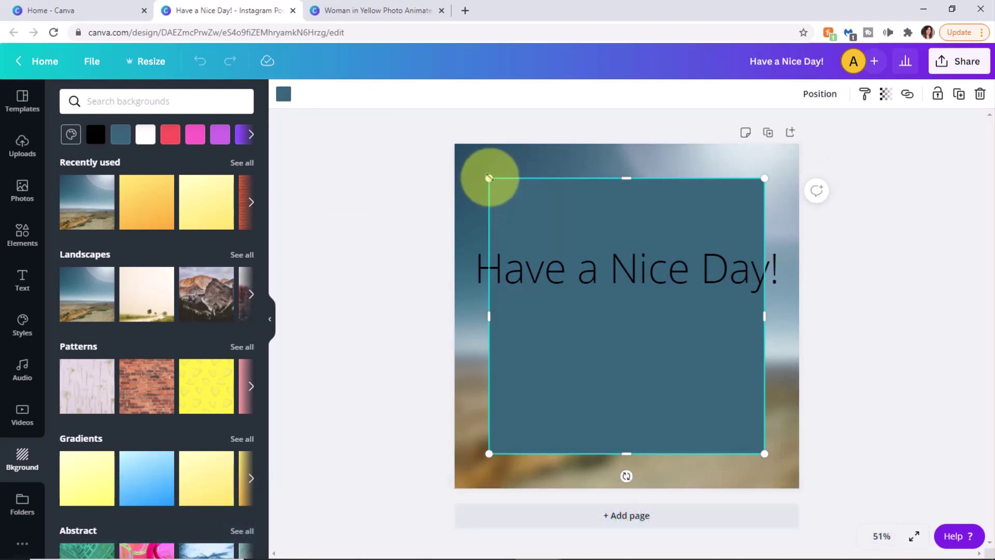
{"action": "left_click_drag", "start_coordinate": [489, 179], "coordinate": [475, 394]}
{"action": "left_click_drag", "start_coordinate": [609, 294], "coordinate": [623, 272]}
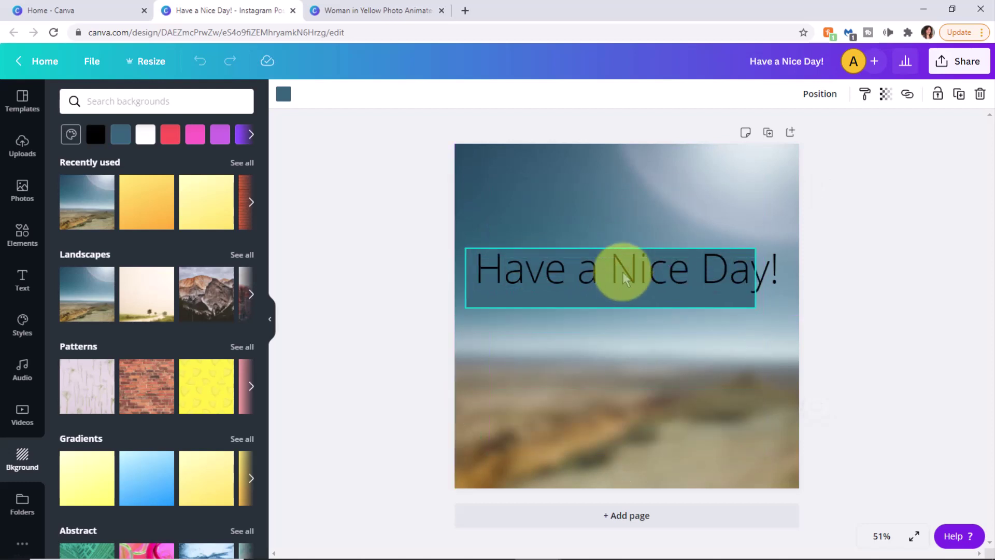
{"action": "left_click_drag", "start_coordinate": [785, 275], "coordinate": [788, 272]}
Step: Center the "Have a Nice Day!" text on the rectangle band
{"action": "left_click", "coordinate": [664, 277]}
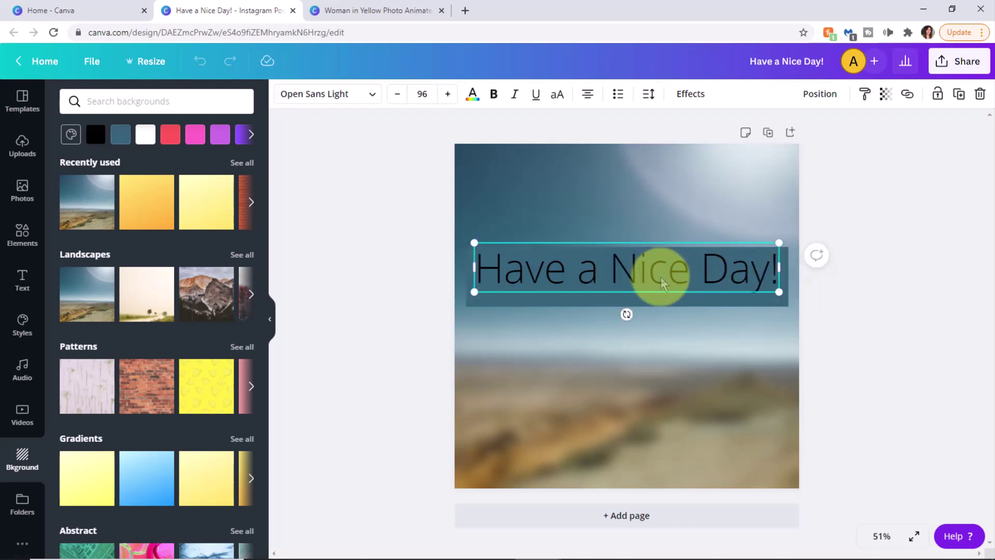
{"action": "left_click_drag", "start_coordinate": [663, 276], "coordinate": [665, 286]}
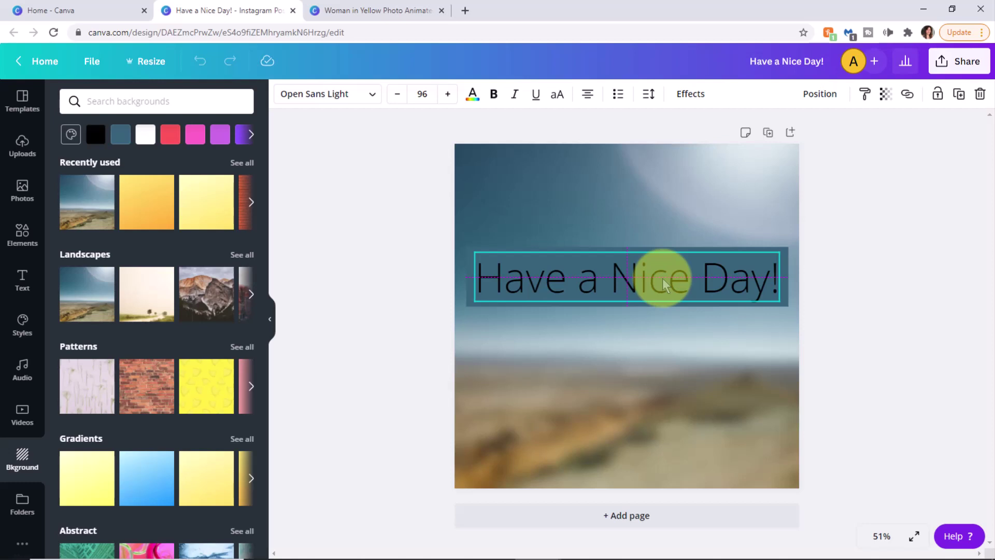
{"action": "left_click_drag", "start_coordinate": [664, 283], "coordinate": [662, 279]}
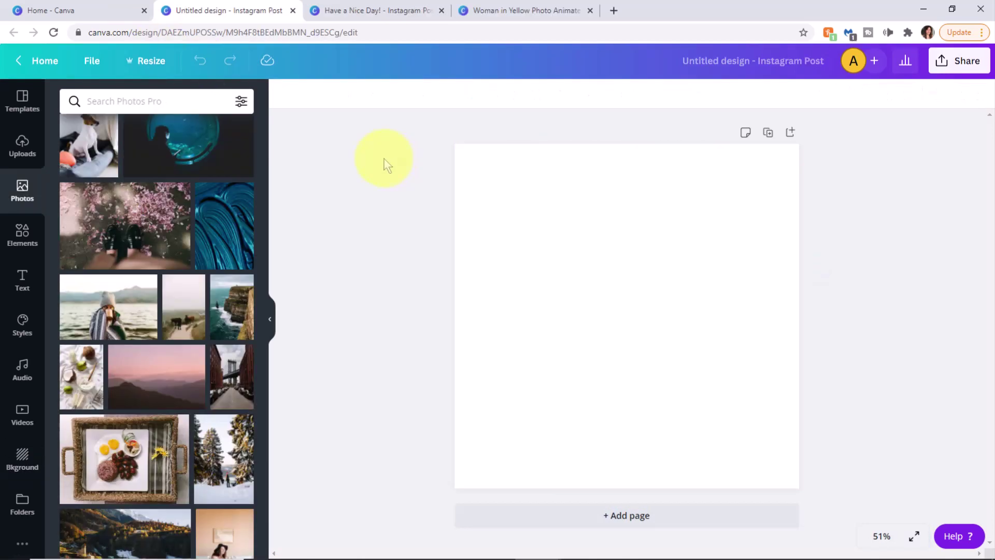
Step: Add the photo of the person in a beanie drinking by the water to the page and remove its background
{"action": "left_click", "coordinate": [128, 316]}
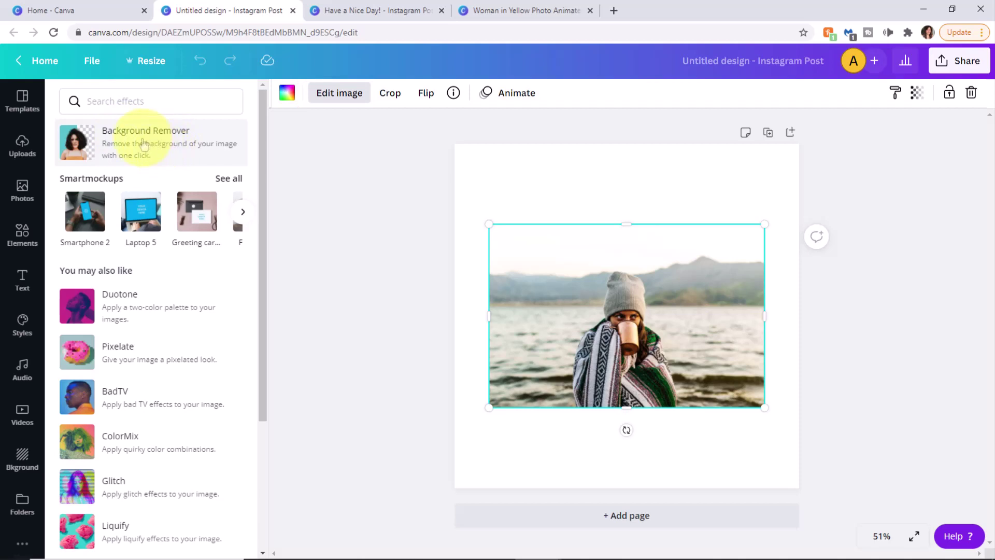
{"action": "left_click", "coordinate": [144, 145]}
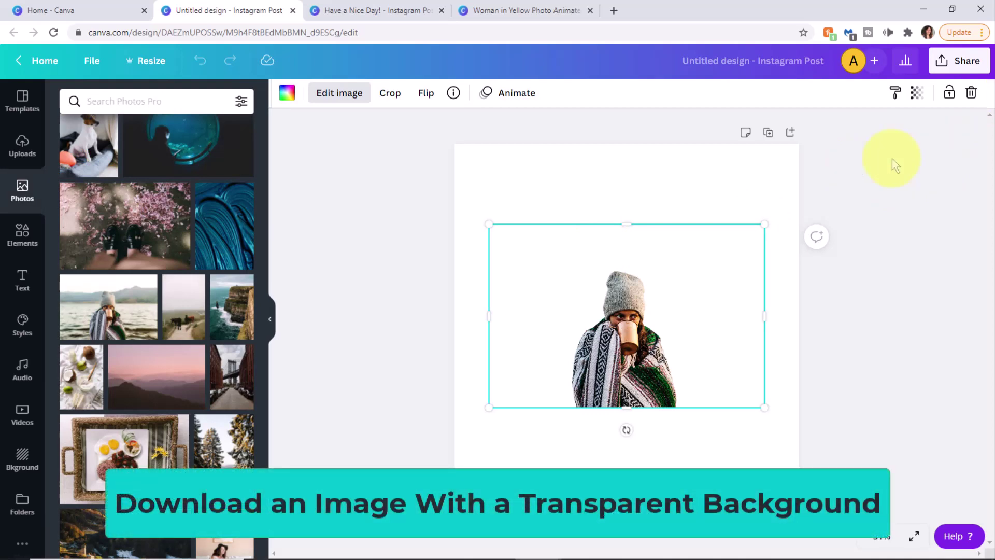
Step: Open the design's download settings and enable a transparent background for the PNG file
{"action": "left_click", "coordinate": [959, 61]}
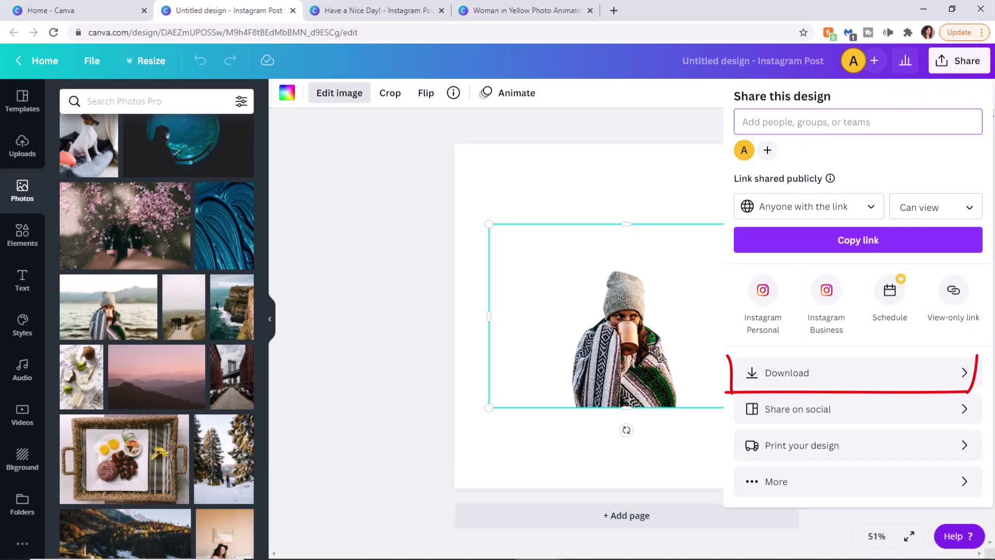
{"action": "left_click", "coordinate": [858, 372]}
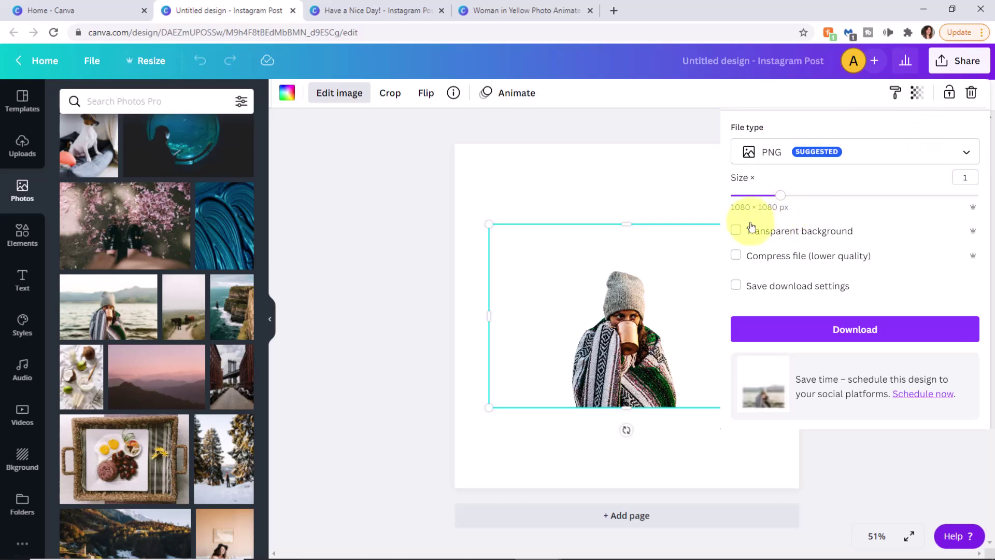
{"action": "left_click", "coordinate": [739, 233]}
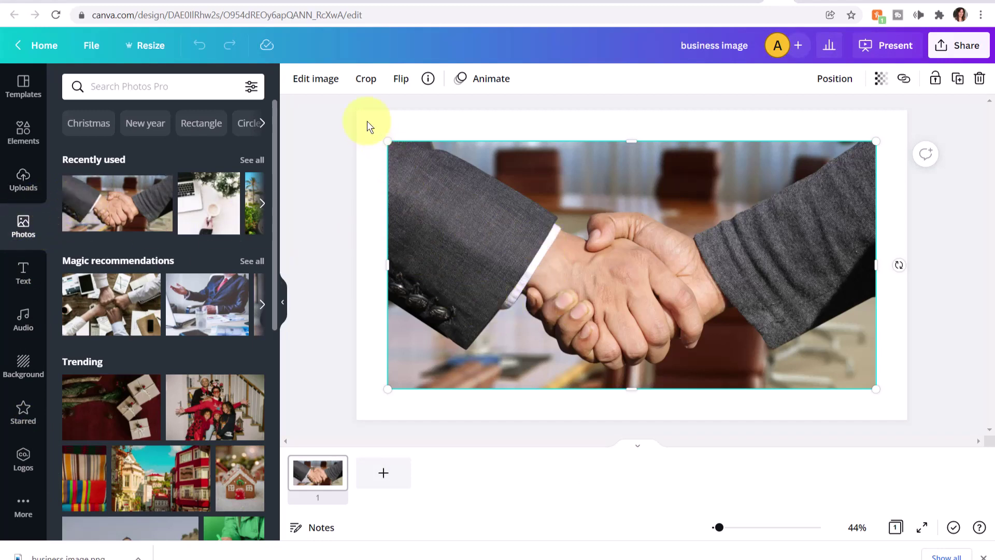
Step: Remove the background of the handshake photo in the business image design
{"action": "left_click", "coordinate": [322, 81]}
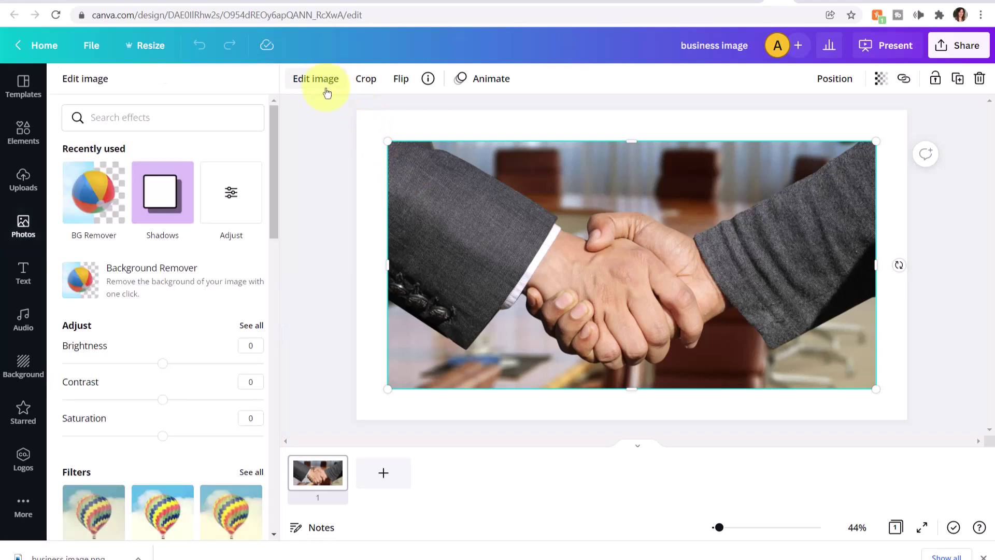
{"action": "left_click", "coordinate": [146, 273]}
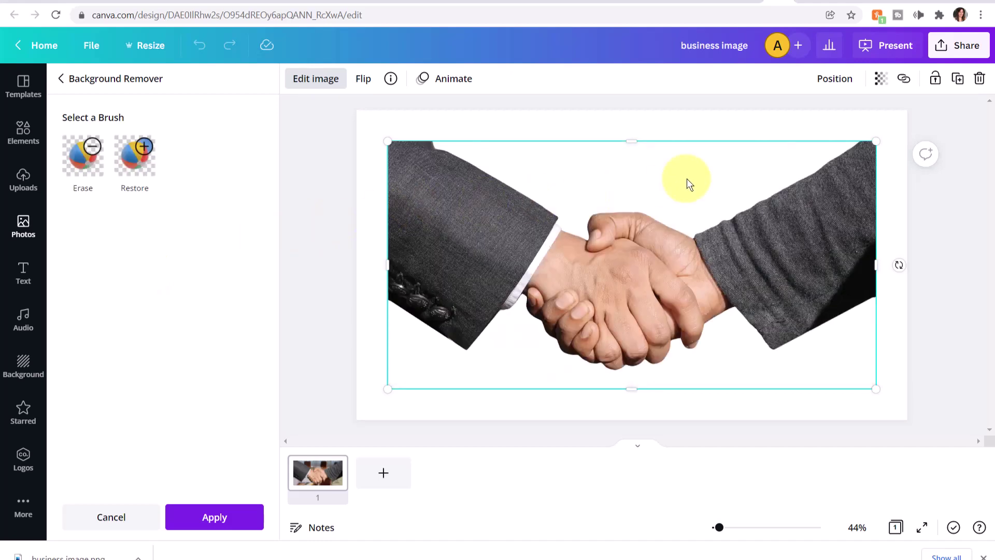
Step: Download the business image design as a PNG with a transparent background
{"action": "left_click", "coordinate": [959, 45]}
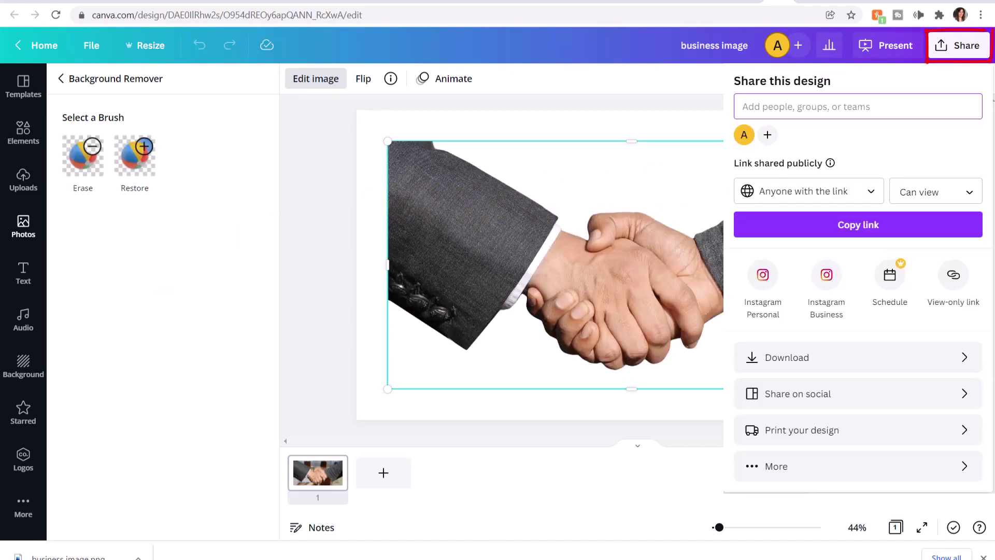
{"action": "left_click", "coordinate": [876, 357]}
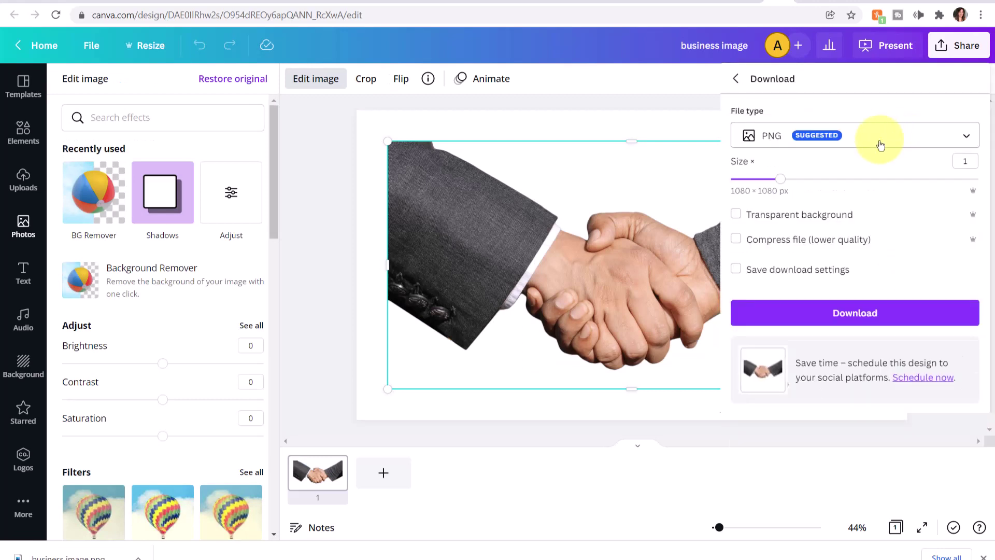
{"action": "left_click", "coordinate": [738, 218]}
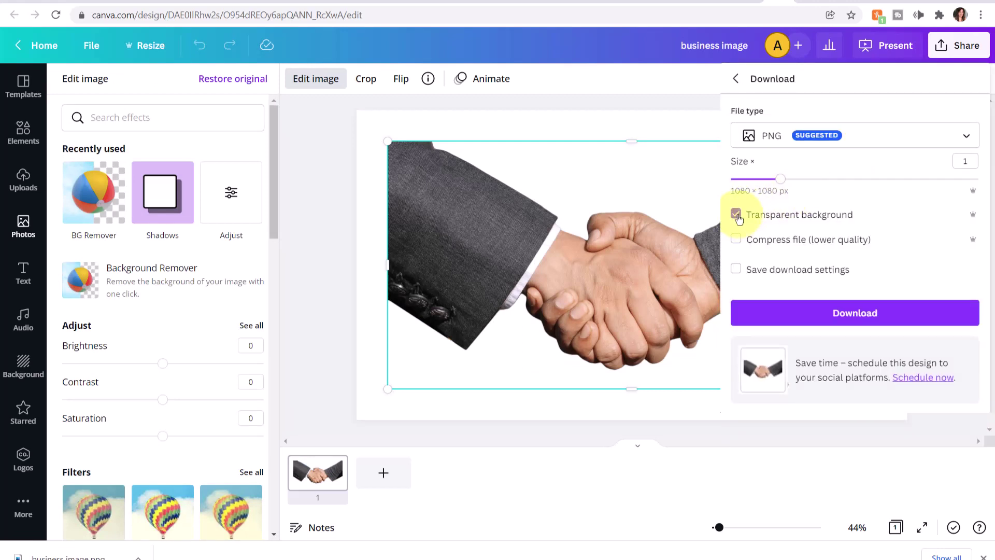
{"action": "left_click", "coordinate": [935, 323]}
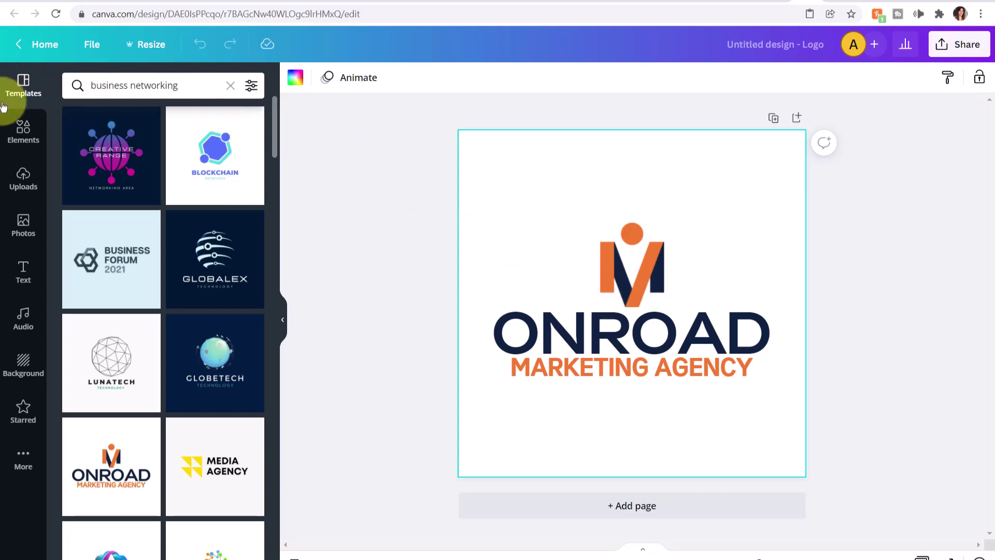
Step: Upload business image.png from the Downloads folder to the media library of the logo design
{"action": "left_click", "coordinate": [24, 185]}
{"action": "left_click", "coordinate": [158, 119]}
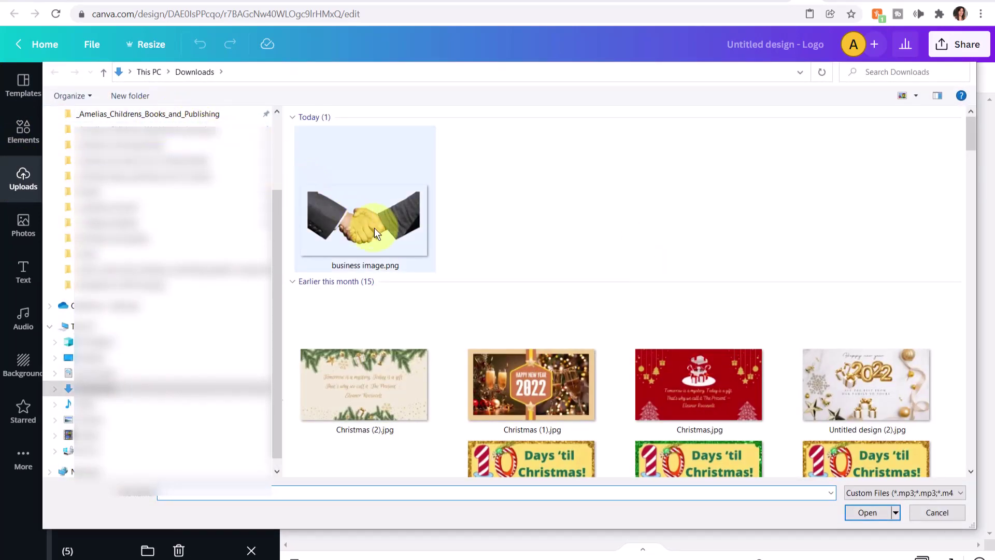
{"action": "left_click", "coordinate": [374, 228]}
{"action": "left_click", "coordinate": [868, 512]}
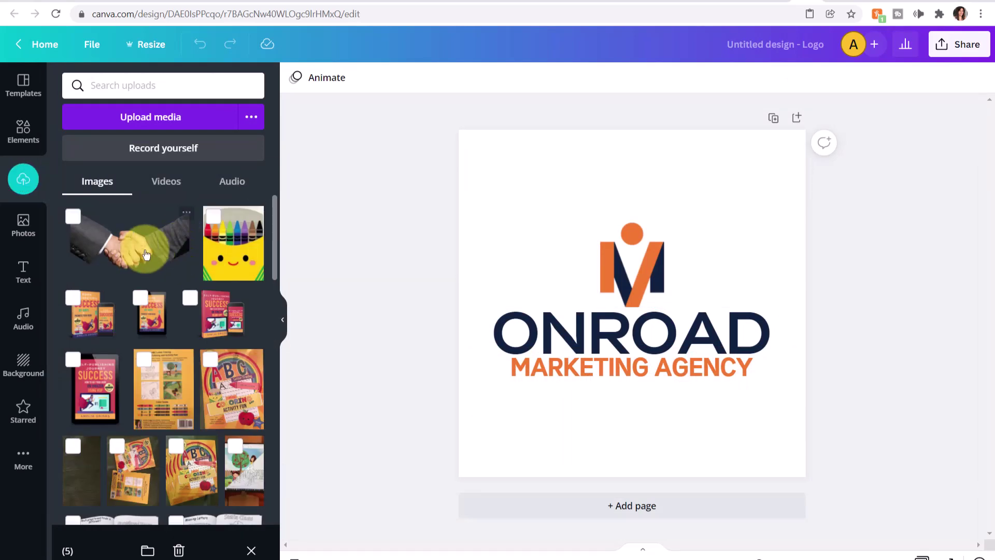
Step: Place the uploaded handshake image on the logo page, centered below the "MARKETING AGENCY" text
{"action": "left_click_drag", "start_coordinate": [134, 244], "coordinate": [584, 163]}
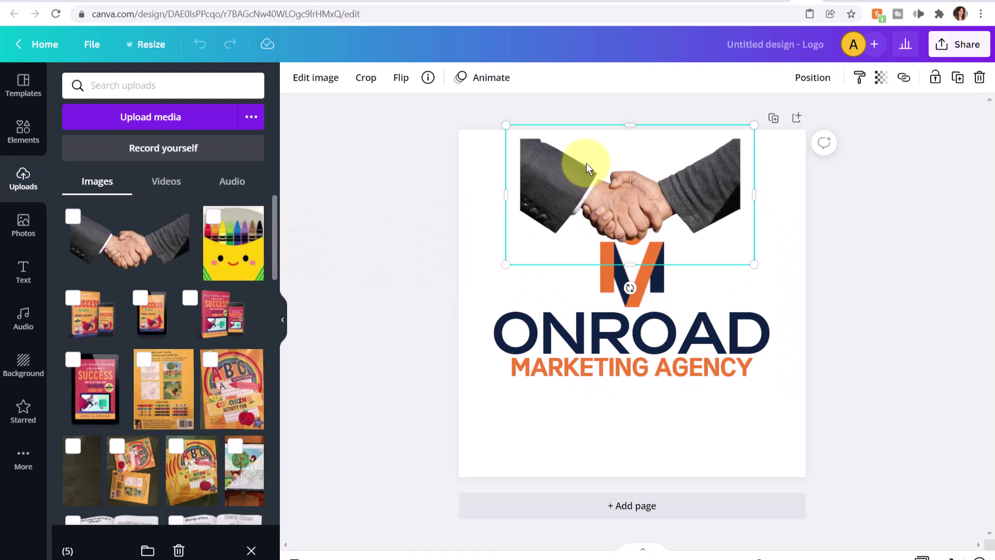
{"action": "left_click_drag", "start_coordinate": [586, 163], "coordinate": [587, 423]}
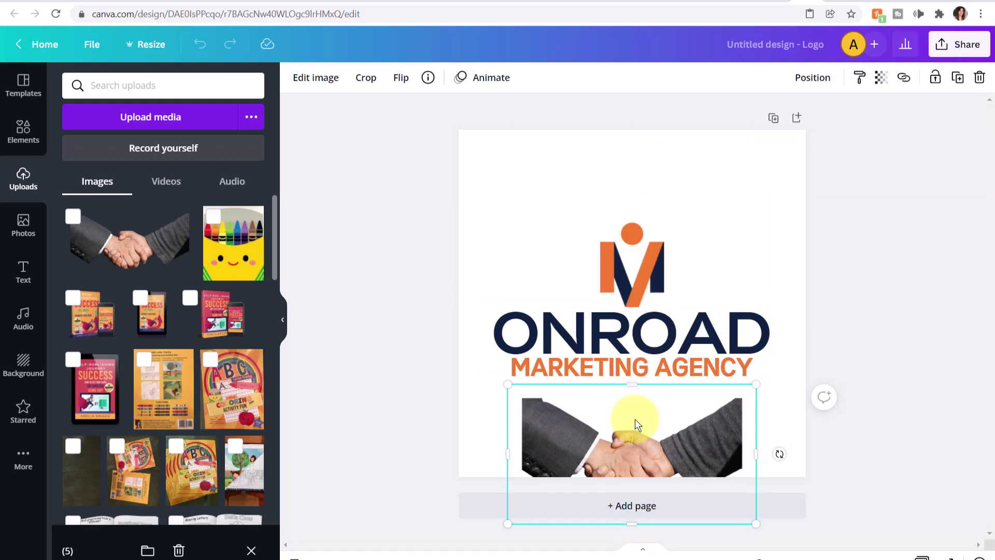
{"action": "left_click_drag", "start_coordinate": [636, 409], "coordinate": [636, 423]}
Step: Group the logo symbol with the "ONROAD" and "MARKETING AGENCY" texts and move the group up near the top of the page
{"action": "left_click_drag", "start_coordinate": [471, 191], "coordinate": [796, 393]}
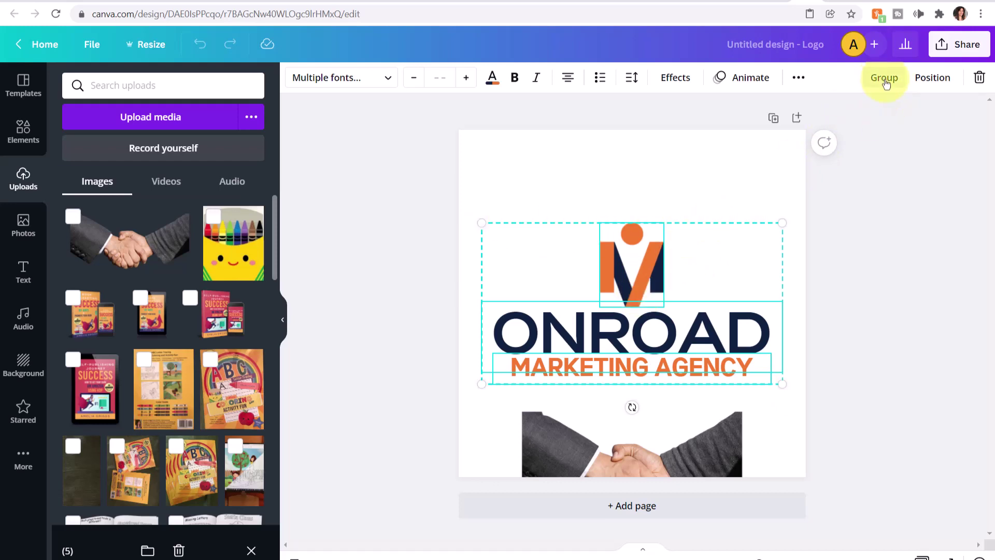
{"action": "left_click", "coordinate": [884, 79]}
{"action": "left_click_drag", "start_coordinate": [640, 279], "coordinate": [633, 226]}
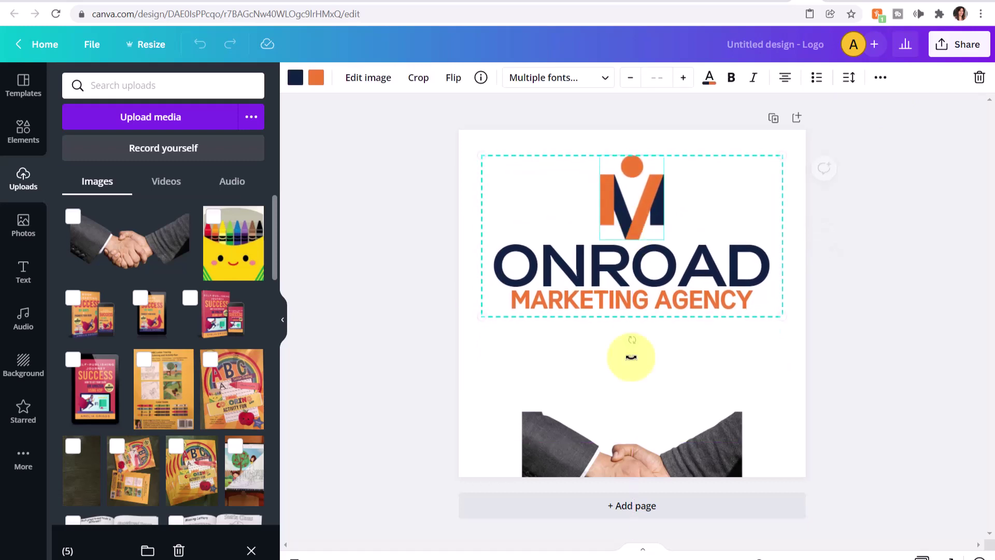
Step: Enlarge the handshake image to span the full page width and position it beneath the logo group in the lower half
{"action": "left_click_drag", "start_coordinate": [600, 456], "coordinate": [558, 373]}
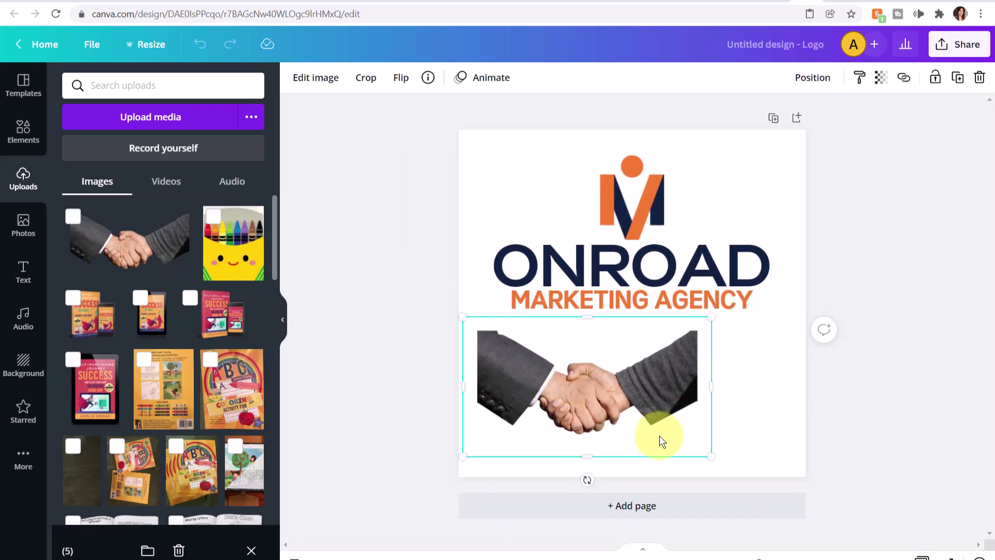
{"action": "left_click_drag", "start_coordinate": [741, 463], "coordinate": [891, 507]}
{"action": "left_click_drag", "start_coordinate": [682, 432], "coordinate": [679, 342]}
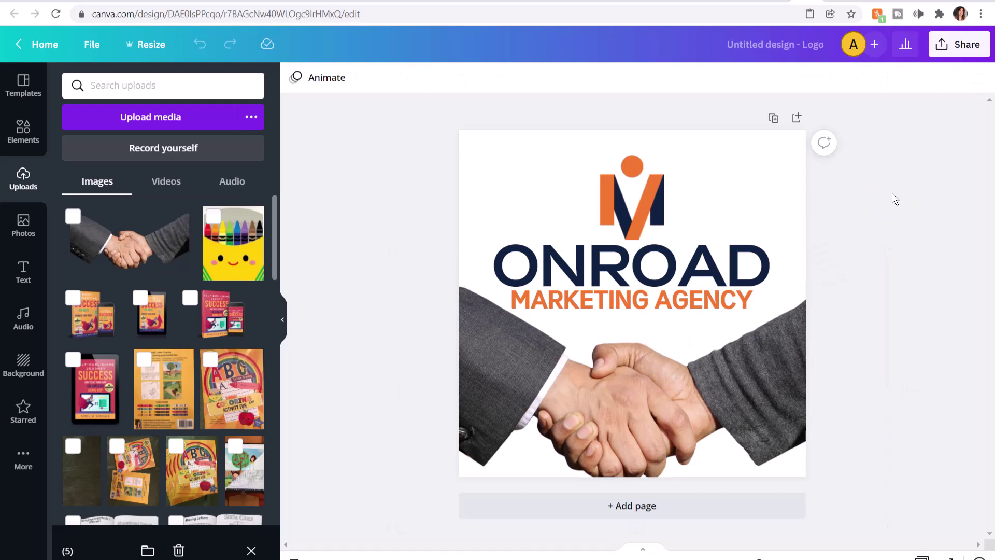